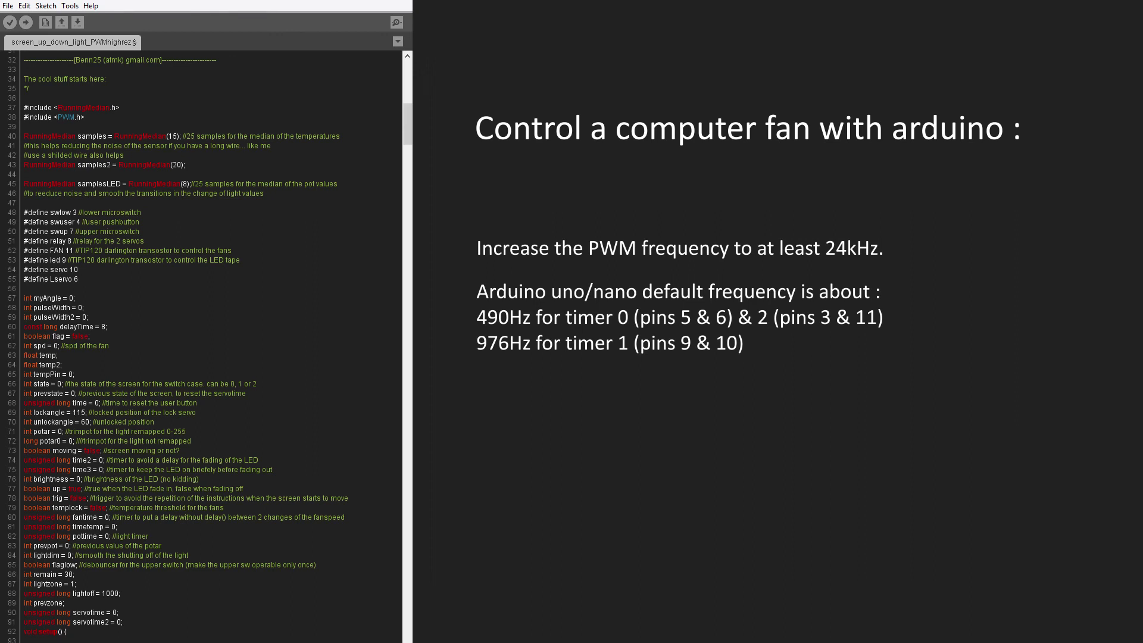
scroll(210, 346, "down", 2)
scroll(209, 346, "down", 11)
scroll(209, 347, "down", 2)
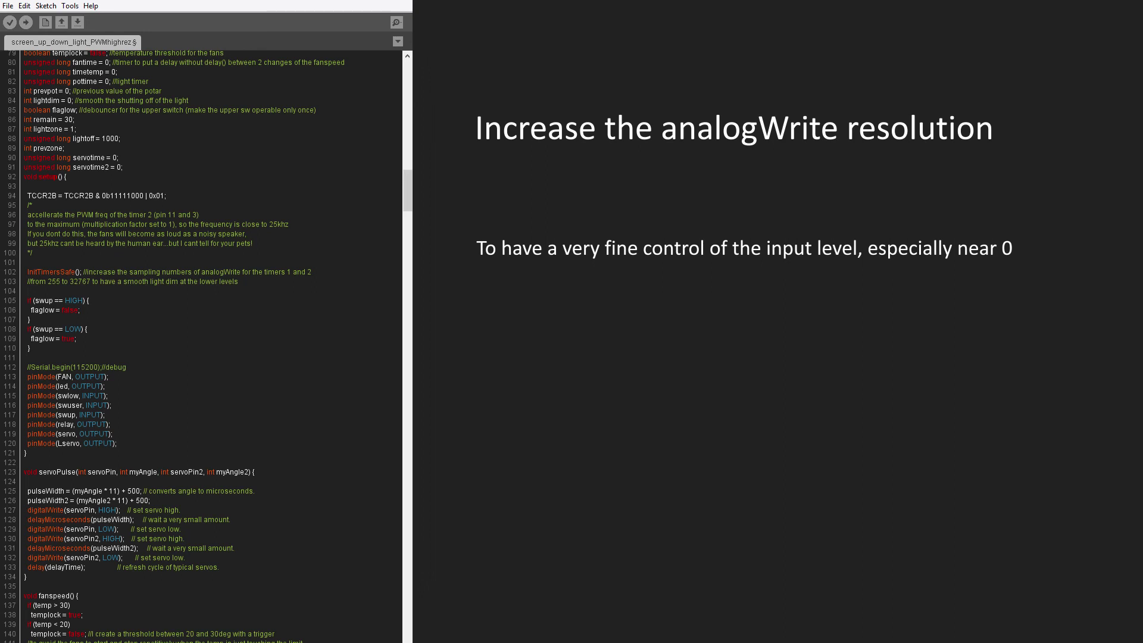
scroll(210, 346, "up", 10)
scroll(210, 347, "up", 6)
left_click_drag(24, 116, 87, 116)
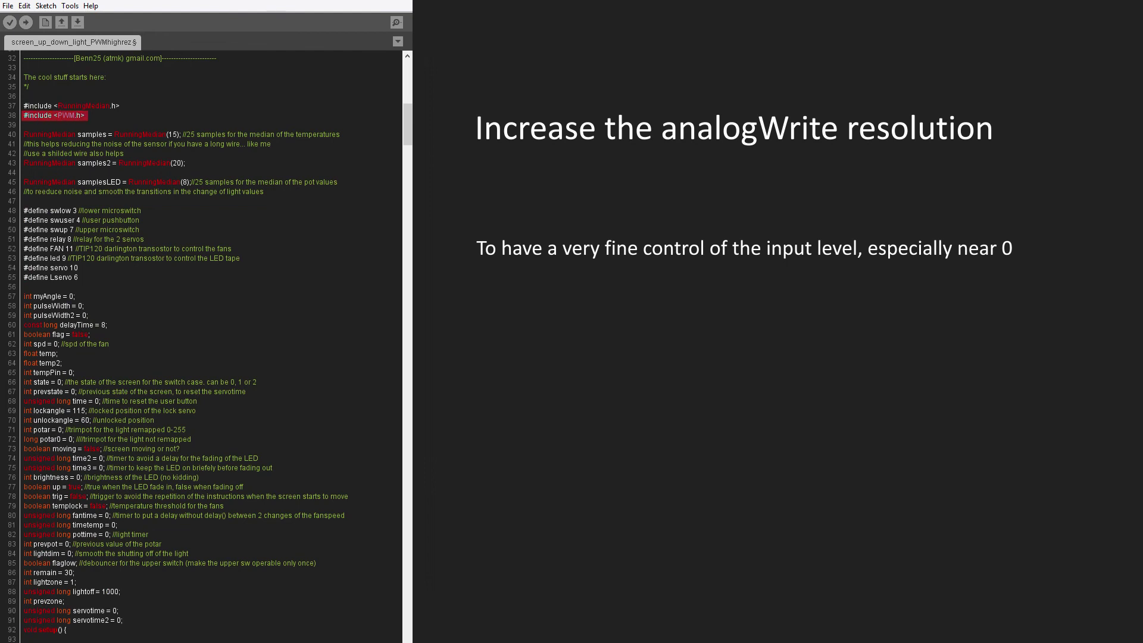
scroll(210, 347, "down", 12)
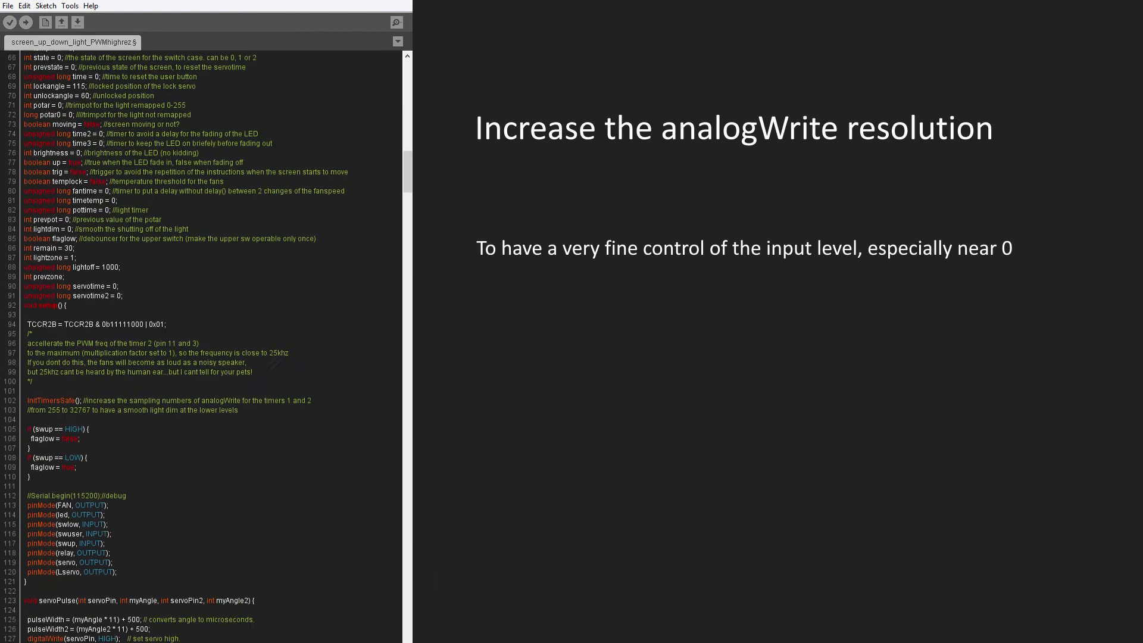
scroll(210, 347, "down", 5)
left_click_drag(23, 249, 81, 249)
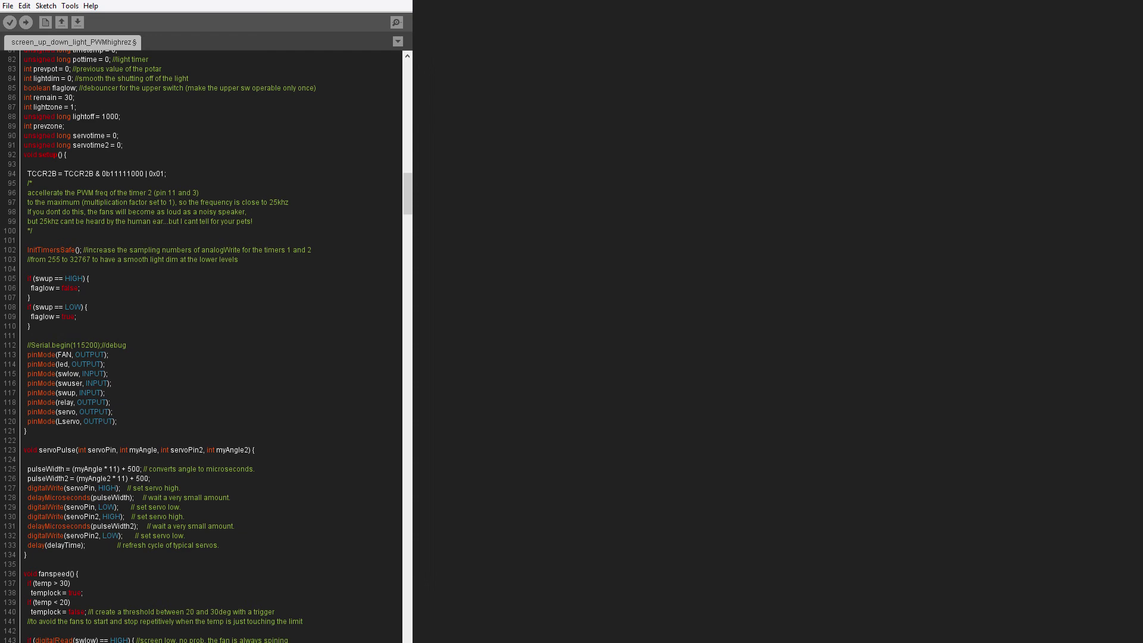
scroll(206, 348, "down", 2)
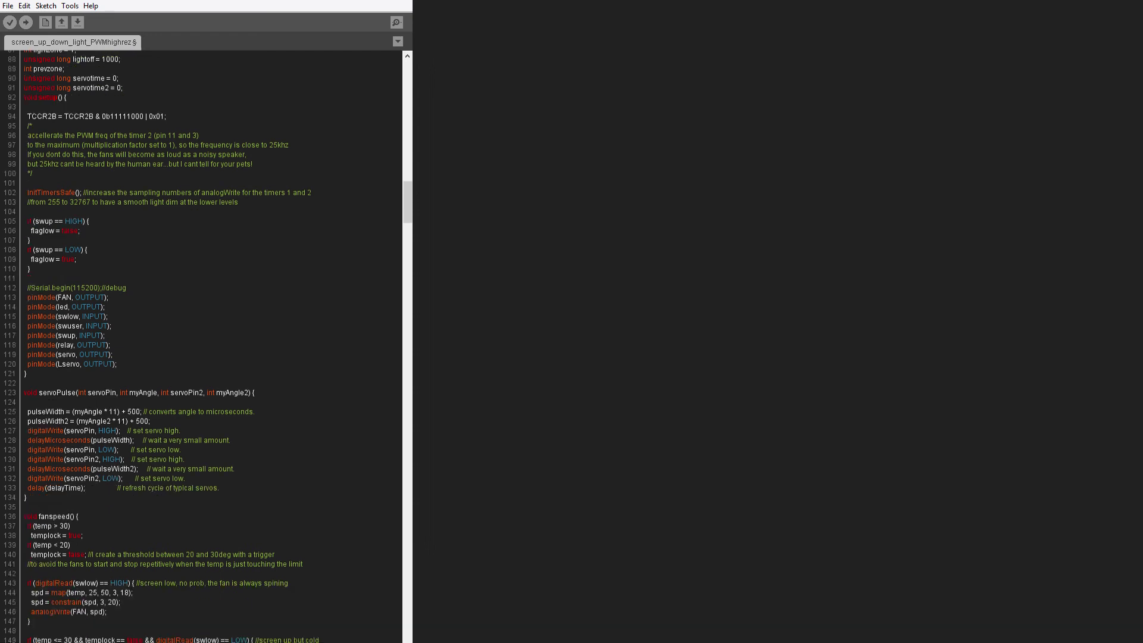
scroll(206, 348, "down", 8)
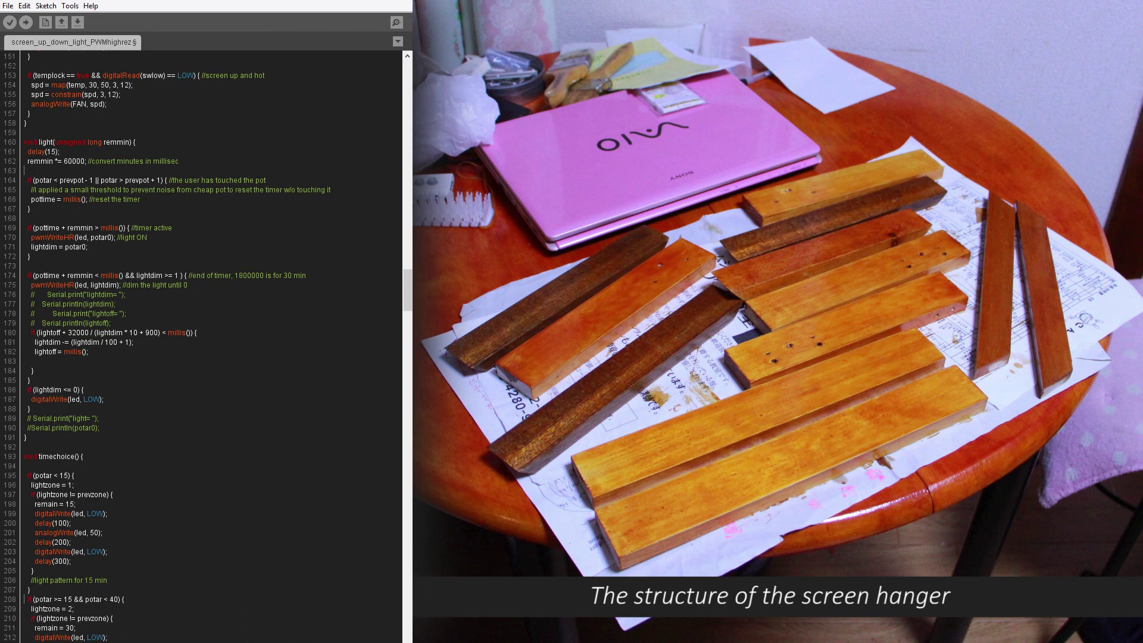
scroll(204, 349, "down", 5)
scroll(204, 348, "down", 5)
scroll(204, 348, "down", 4)
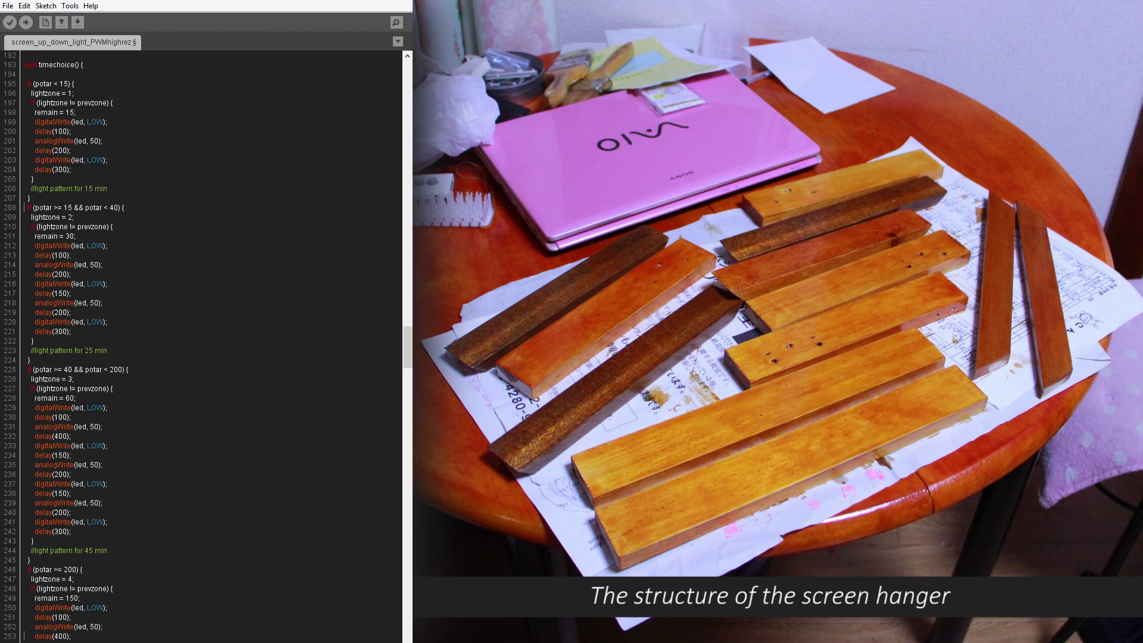